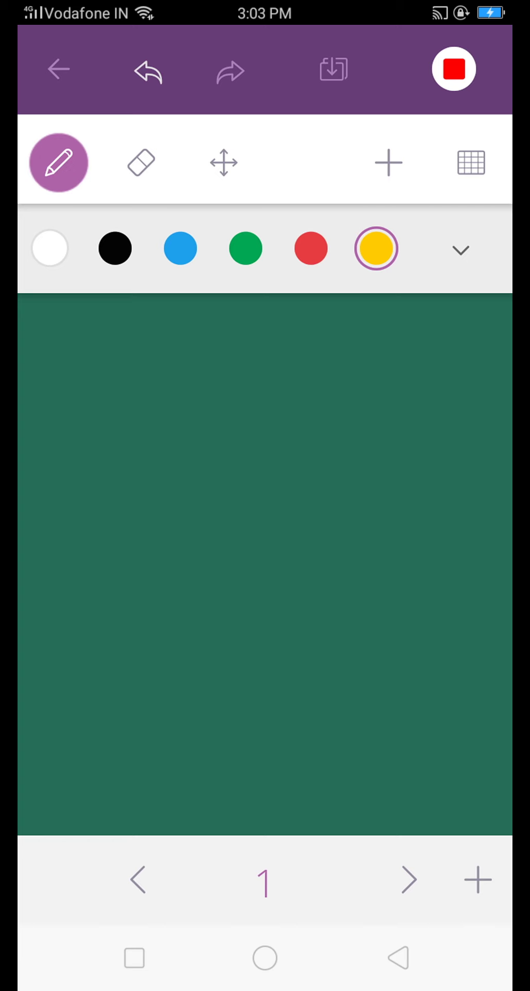
- Draw a doubled yellow diagonal membrane line, a U-shaped mark upper left and a T-shaped mark lower right
mouse_move(32, 822)
left_mouse_down()
mouse_move(69, 735)
mouse_move(125, 643)
mouse_move(202, 538)
mouse_move(311, 428)
mouse_move(483, 293)
left_mouse_up()
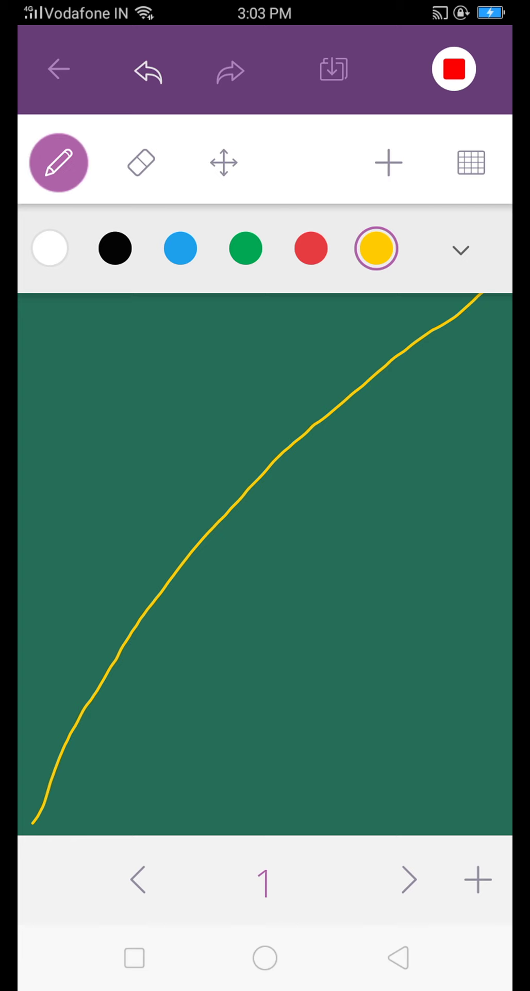
mouse_move(339, 736)
left_mouse_down()
mouse_move(377, 702)
mouse_move(402, 767)
mouse_move(407, 756)
left_mouse_up()
left_click_drag(71, 336, 141, 408)
left_click_drag(88, 410, 119, 370)
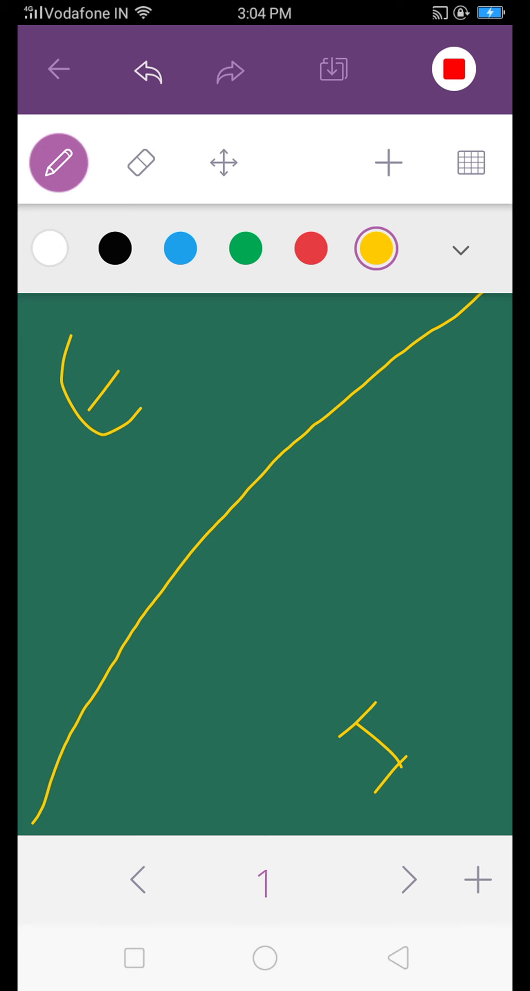
mouse_move(32, 815)
left_mouse_down()
mouse_move(149, 626)
mouse_move(249, 495)
mouse_move(360, 377)
mouse_move(475, 303)
left_mouse_up()
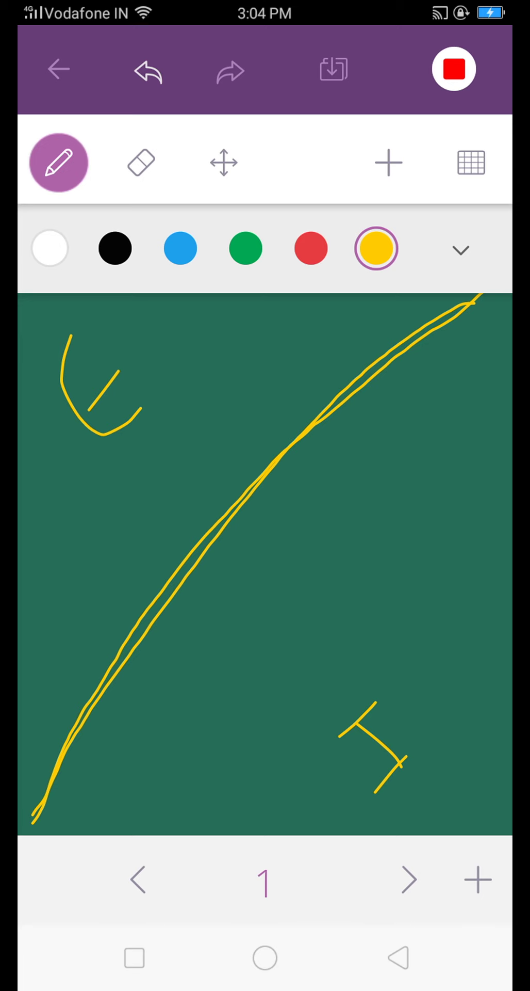
- Write 'Hy' and sketch small yellow molecule loops on both sides of the membrane line
mouse_move(223, 604)
left_mouse_down()
mouse_move(258, 631)
mouse_move(304, 621)
mouse_move(346, 627)
mouse_move(369, 578)
left_mouse_up()
mouse_move(319, 497)
left_mouse_down()
mouse_move(321, 524)
mouse_move(378, 519)
mouse_move(327, 497)
left_mouse_up()
mouse_move(408, 395)
left_mouse_down()
mouse_move(407, 407)
mouse_move(416, 405)
left_mouse_up()
mouse_move(171, 694)
left_mouse_down()
mouse_move(192, 687)
mouse_move(178, 691)
left_mouse_up()
left_click_drag(253, 746, 247, 758)
left_click_drag(456, 606, 420, 630)
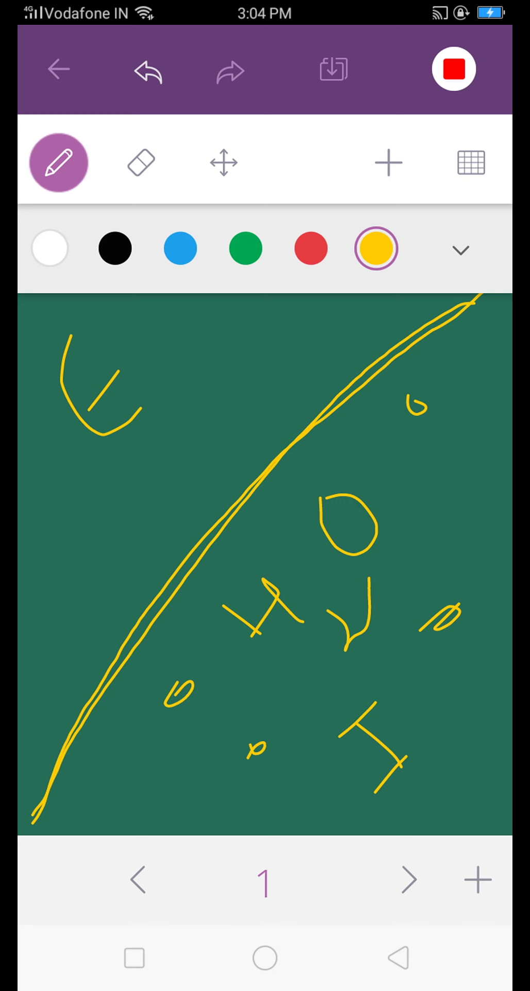
- Draw three yellow arrows crossing the membrane line, then add an empty page 2
mouse_move(173, 685)
left_mouse_down()
mouse_move(87, 568)
mouse_move(78, 601)
mouse_move(120, 544)
left_mouse_up()
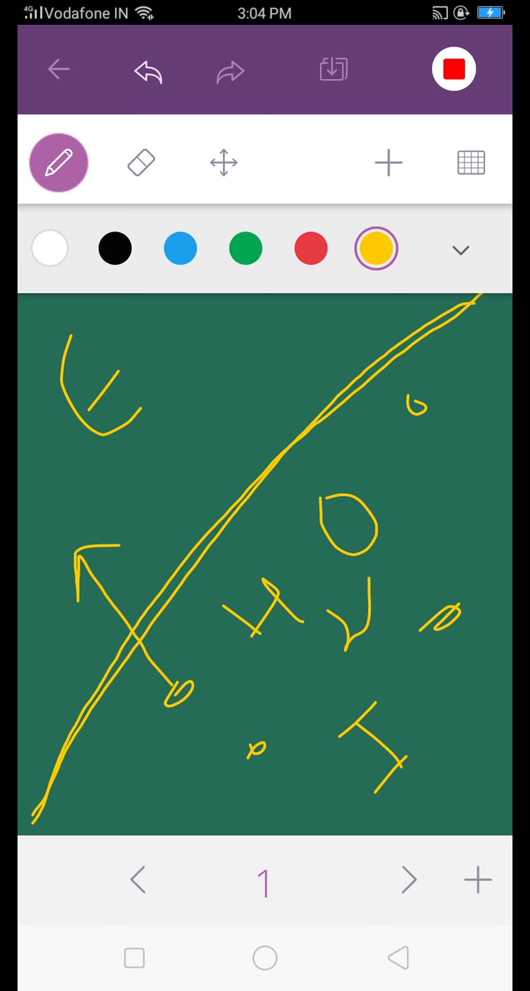
mouse_move(413, 408)
left_mouse_down()
mouse_move(330, 356)
mouse_move(291, 374)
mouse_move(350, 316)
left_mouse_up()
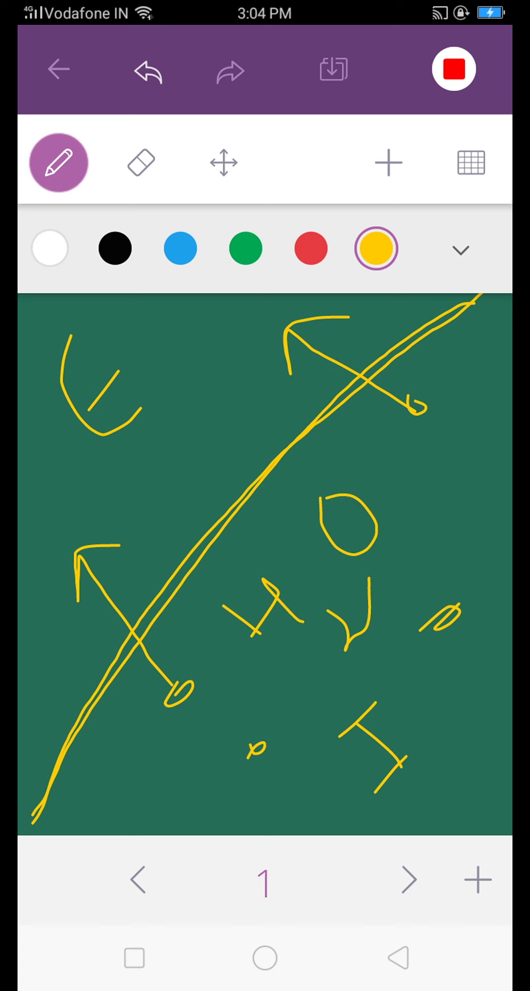
left_click(187, 352)
mouse_move(185, 353)
left_mouse_down()
mouse_move(195, 352)
mouse_move(336, 443)
mouse_move(346, 415)
left_mouse_up()
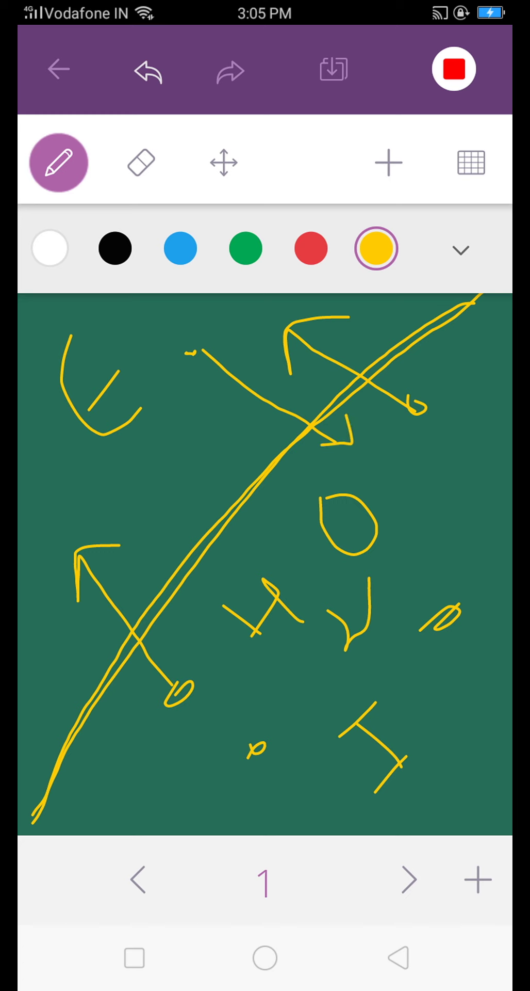
left_click(478, 879)
left_click(110, 599)
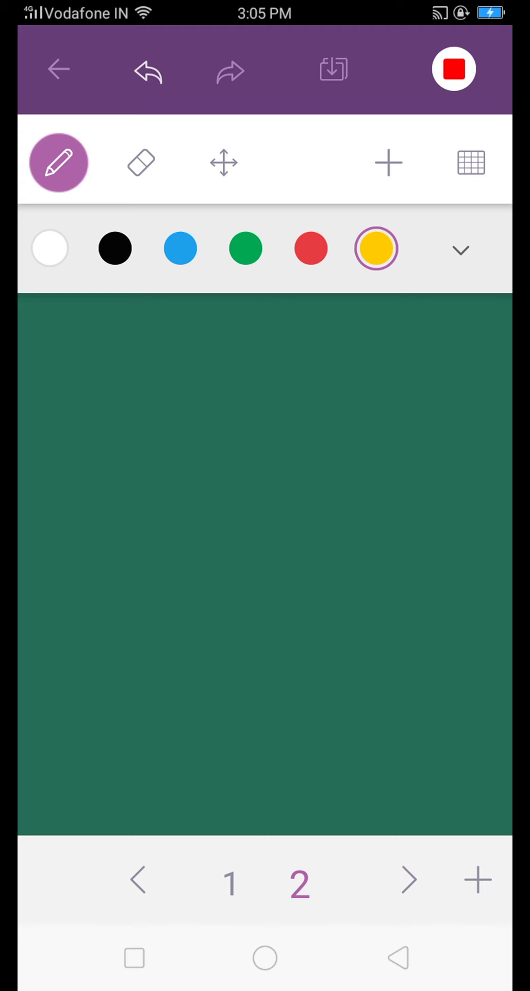
- Draw the yellow diagonal line on page 2 and handwrite 'NaCl 5%' above it at upper left
mouse_move(30, 815)
left_mouse_down()
mouse_move(296, 526)
mouse_move(446, 353)
mouse_move(486, 293)
left_mouse_up()
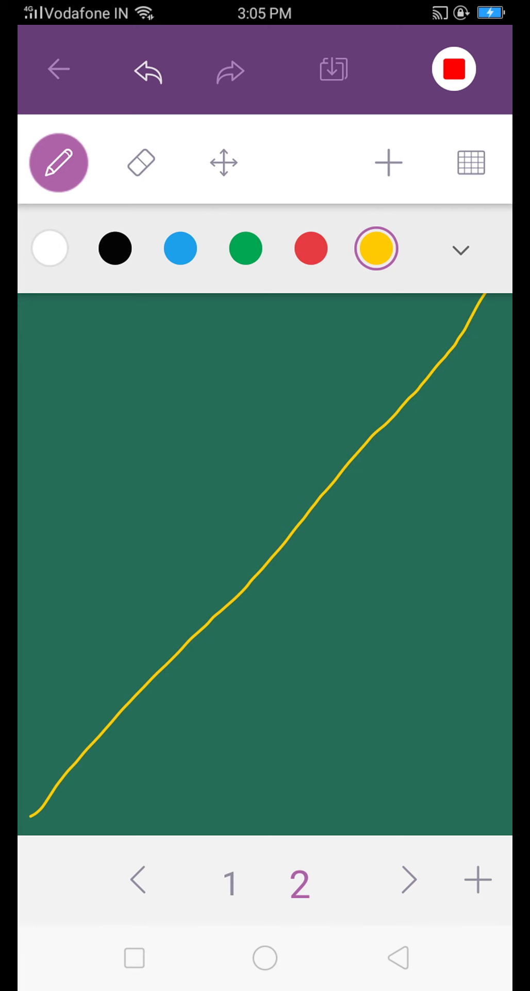
mouse_move(64, 407)
left_mouse_down()
mouse_move(76, 449)
mouse_move(99, 435)
mouse_move(118, 445)
left_mouse_up()
left_click_drag(103, 382, 117, 446)
mouse_move(166, 407)
left_mouse_down()
mouse_move(157, 440)
mouse_move(206, 416)
left_mouse_up()
mouse_move(219, 357)
left_mouse_down()
mouse_move(237, 354)
mouse_move(276, 364)
mouse_move(264, 341)
mouse_move(325, 412)
left_mouse_up()
mouse_move(144, 488)
left_mouse_down()
mouse_move(153, 528)
mouse_move(118, 588)
left_mouse_up()
left_click_drag(223, 463, 187, 531)
left_click(176, 489)
left_click(225, 513)
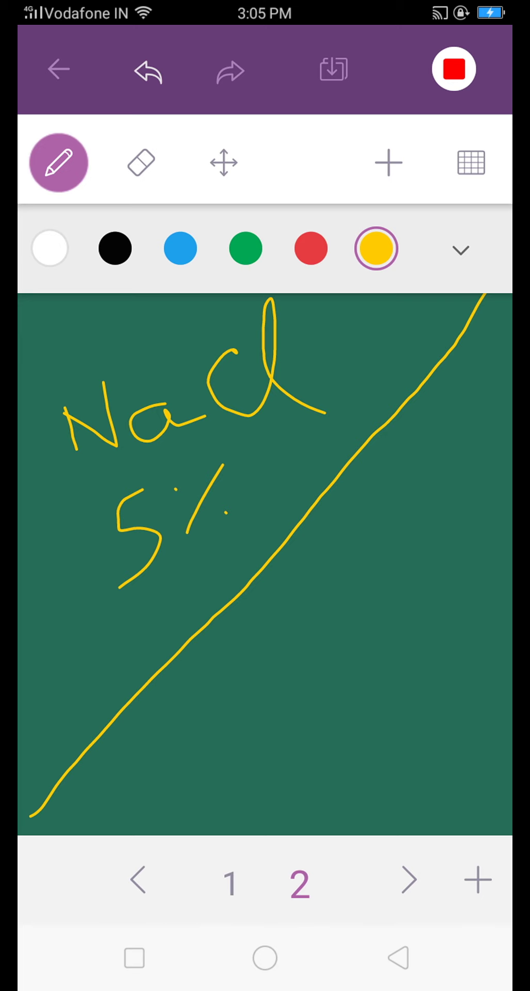
- Handwrite 'NaCl 10%' below the diagonal line
mouse_move(219, 658)
left_mouse_down()
mouse_move(234, 729)
mouse_move(268, 707)
left_mouse_up()
left_click_drag(257, 623, 276, 723)
mouse_move(323, 647)
left_mouse_down()
mouse_move(313, 663)
mouse_move(369, 667)
mouse_move(412, 583)
mouse_move(458, 622)
left_mouse_up()
left_click_drag(304, 762, 337, 819)
mouse_move(362, 743)
left_mouse_down()
mouse_move(403, 754)
mouse_move(363, 734)
left_mouse_up()
left_click_drag(447, 680, 428, 746)
left_click(382, 705)
left_click(454, 734)
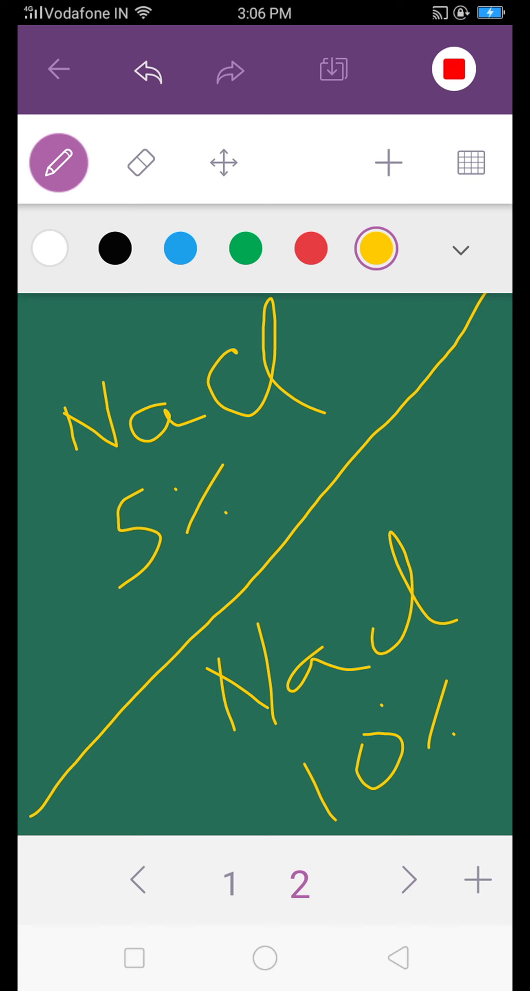
- Add side labels 2 and 1 and underline the lower NaCl label
mouse_move(413, 493)
left_mouse_down()
mouse_move(416, 471)
mouse_move(445, 507)
mouse_move(481, 494)
left_mouse_up()
left_click_drag(61, 592, 75, 644)
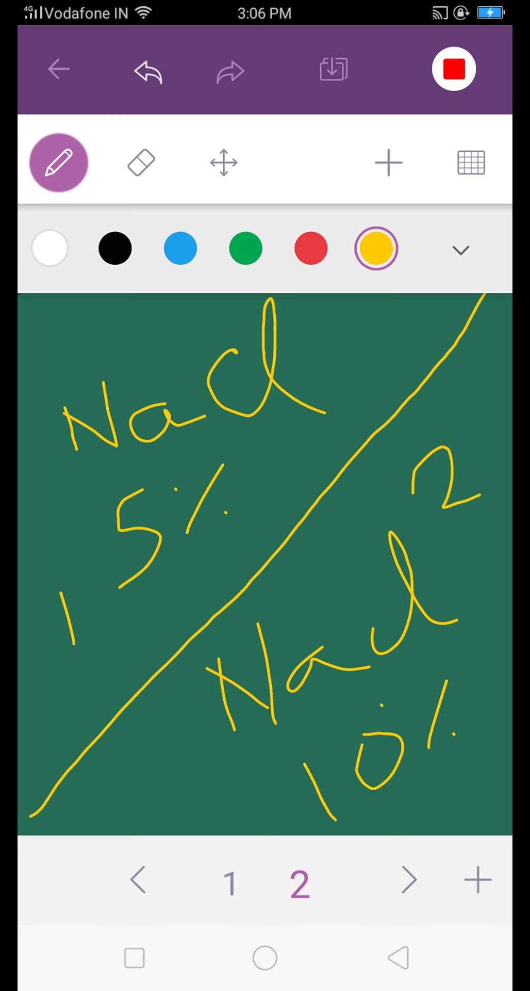
left_click_drag(235, 766, 457, 610)
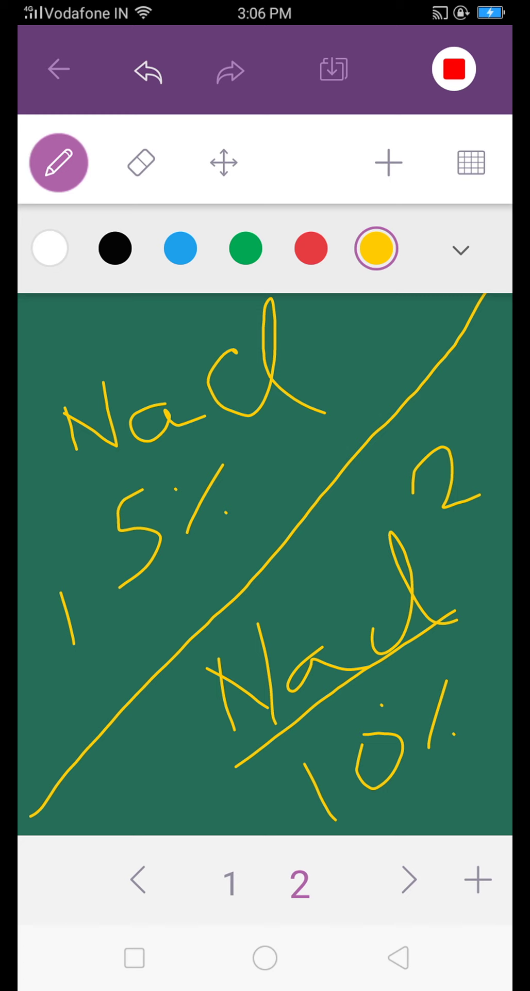
- Underline the upper NaCl label, add hooked strokes and dots, and circle the left 1
left_click_drag(76, 501, 342, 384)
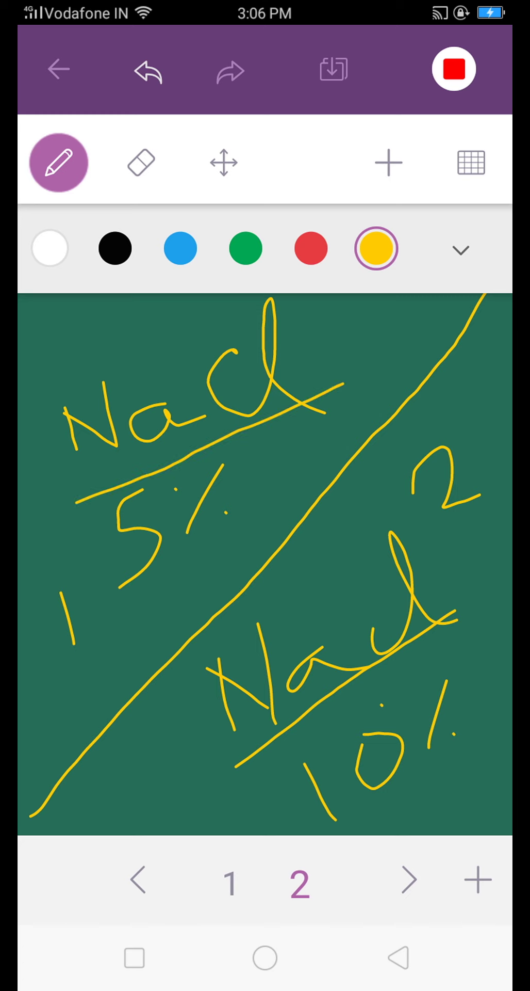
left_click_drag(35, 700, 136, 551)
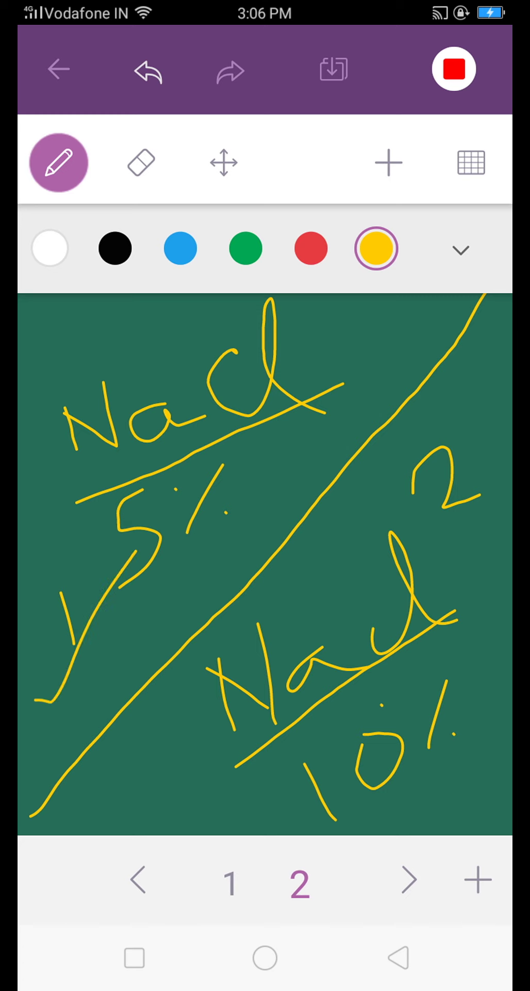
left_click_drag(108, 794, 234, 636)
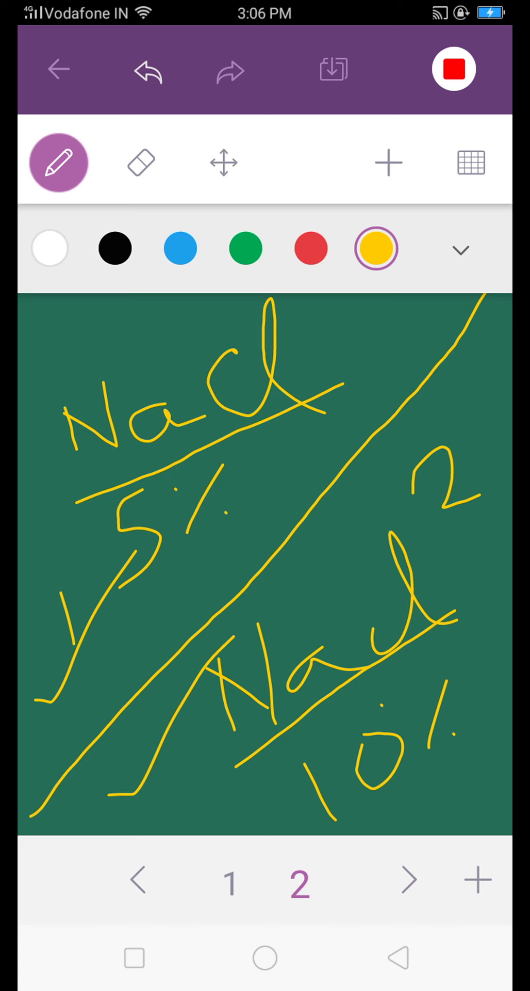
left_click(75, 631)
left_click(222, 758)
mouse_move(58, 564)
left_mouse_down()
mouse_move(98, 643)
mouse_move(54, 562)
left_mouse_up()
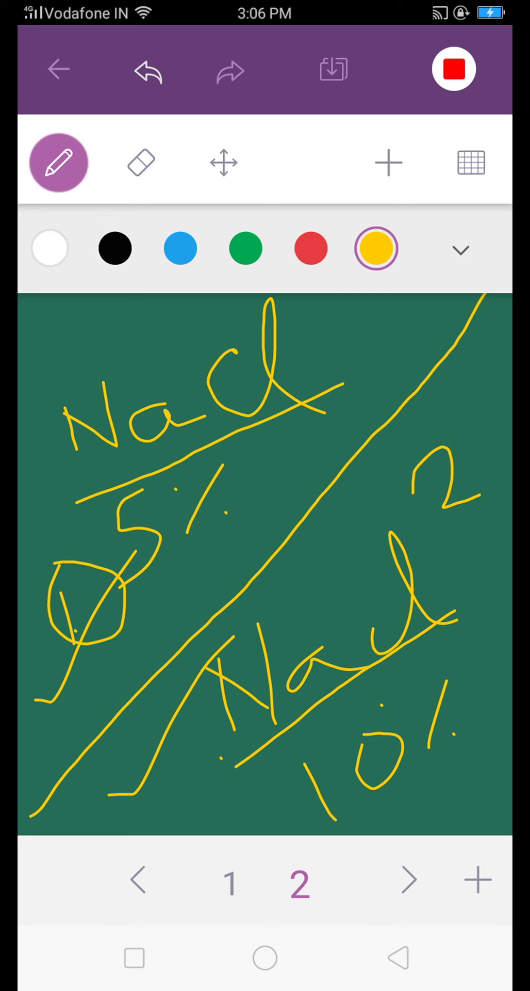
- Draw two arrows crossing the line and write 25 at top left and 30 at bottom right
mouse_move(263, 459)
left_mouse_down()
mouse_move(307, 505)
mouse_move(335, 548)
mouse_move(342, 569)
mouse_move(352, 512)
left_mouse_up()
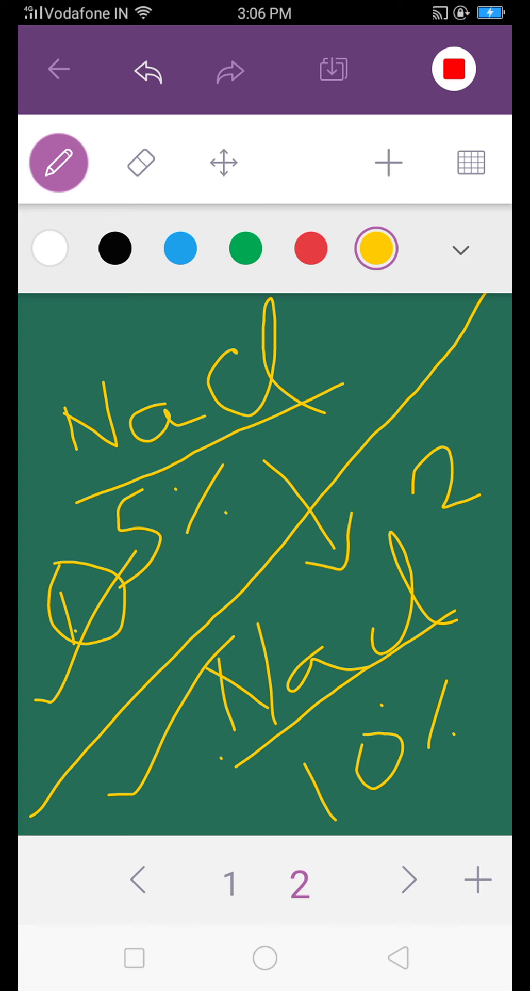
mouse_move(365, 343)
left_mouse_down()
mouse_move(431, 413)
mouse_move(435, 368)
left_mouse_up()
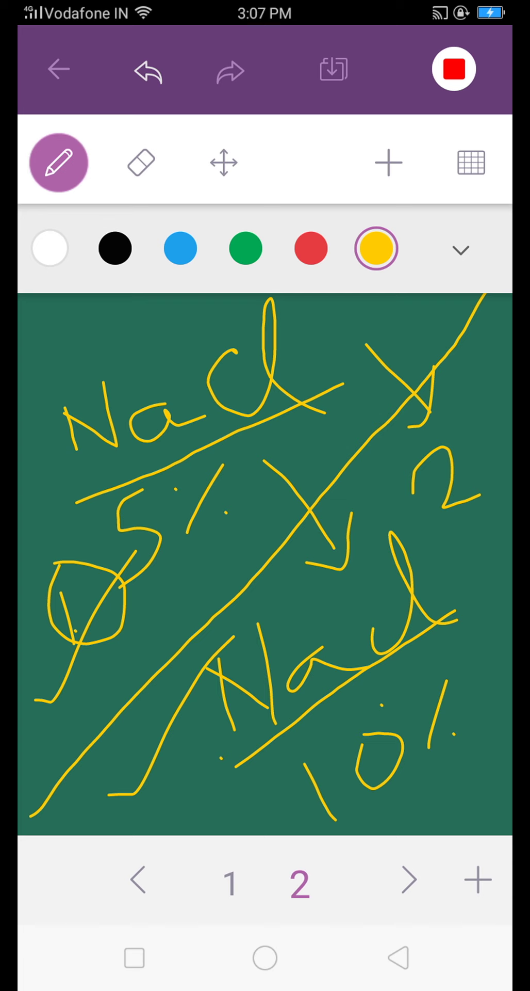
mouse_move(84, 323)
left_mouse_down()
mouse_move(73, 342)
mouse_move(104, 381)
left_mouse_up()
left_click_drag(167, 296, 167, 370)
left_click_drag(437, 781, 447, 833)
left_click_drag(478, 767, 477, 769)
mouse_move(441, 795)
left_mouse_down()
mouse_move(417, 815)
mouse_move(446, 803)
left_mouse_up()
- Add two yellow dots, then switch to red ink and circle the top-left 5
left_click(53, 512)
left_click(196, 778)
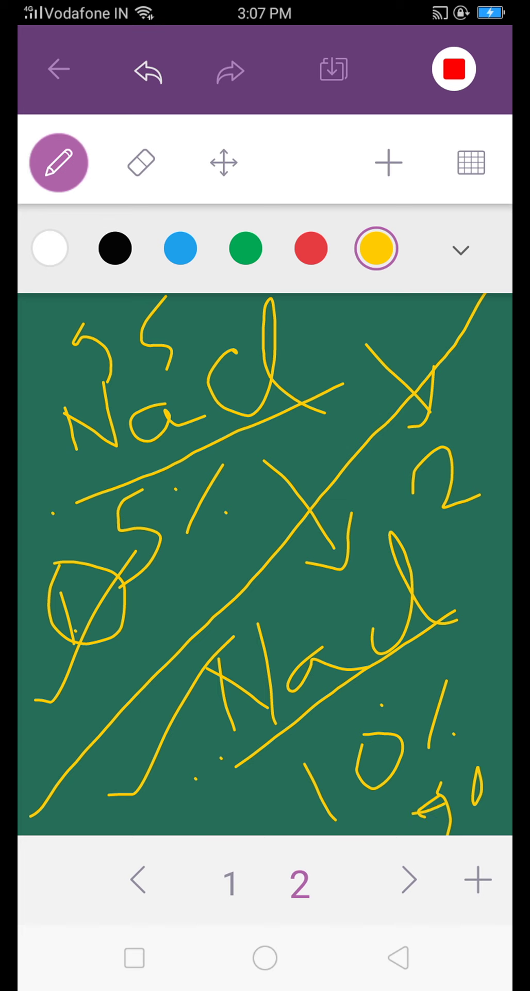
left_click(312, 248)
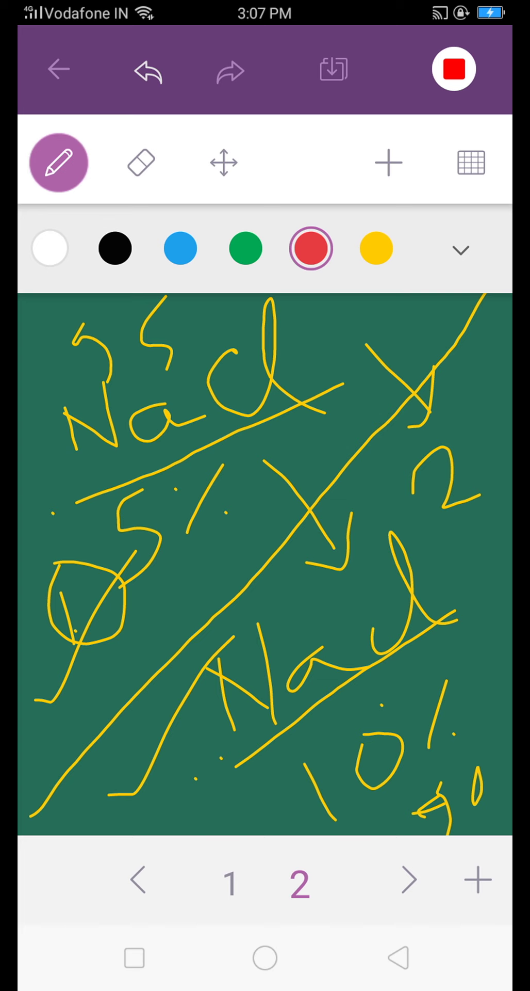
mouse_move(95, 327)
left_mouse_down()
mouse_move(85, 357)
mouse_move(94, 329)
mouse_move(120, 404)
left_mouse_up()
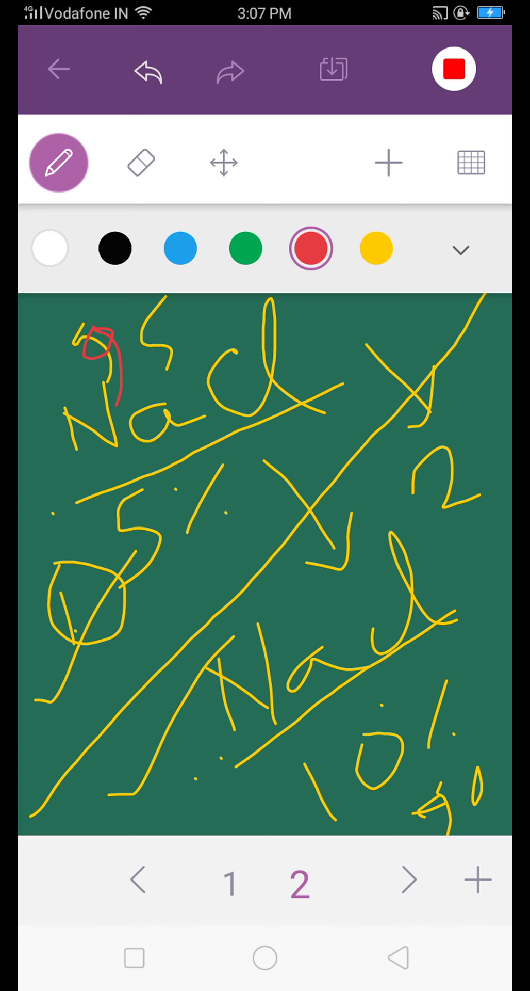
- Draw a red arrow across the membrane and trace the whole diagonal line in red
left_click_drag(246, 481, 305, 608)
mouse_move(270, 599)
left_mouse_down()
mouse_move(310, 612)
mouse_move(351, 562)
left_mouse_up()
mouse_move(127, 723)
left_mouse_down()
mouse_move(48, 816)
mouse_move(481, 294)
left_mouse_up()
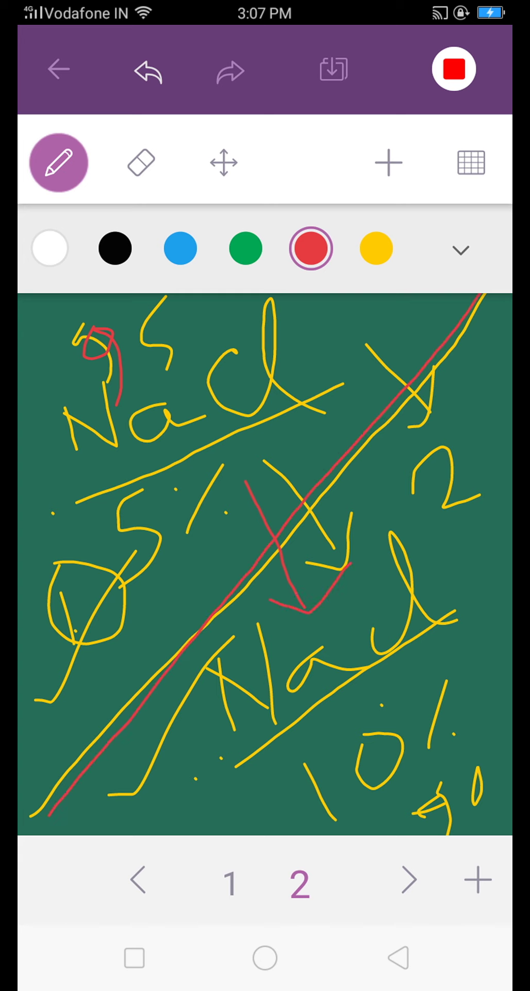
mouse_move(36, 805)
left_mouse_down()
mouse_move(296, 516)
mouse_move(484, 294)
left_mouse_up()
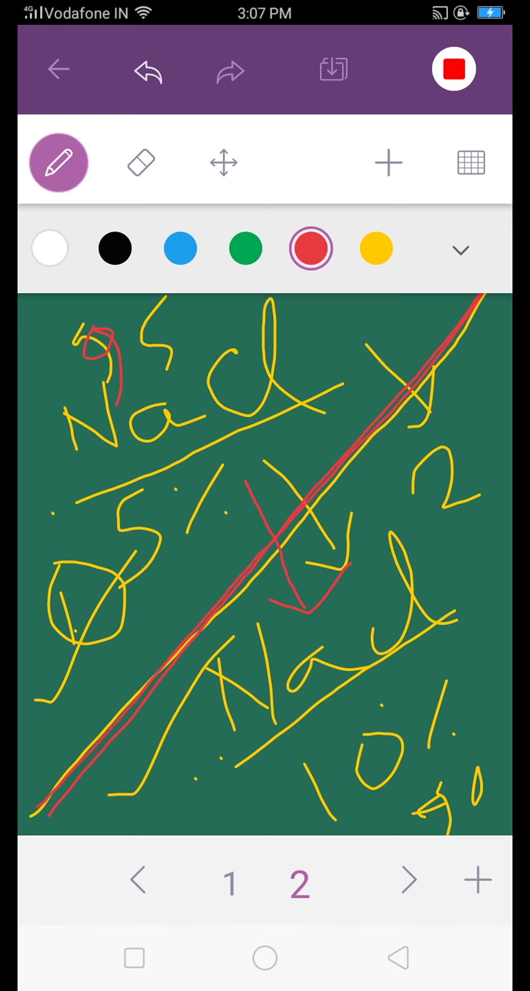